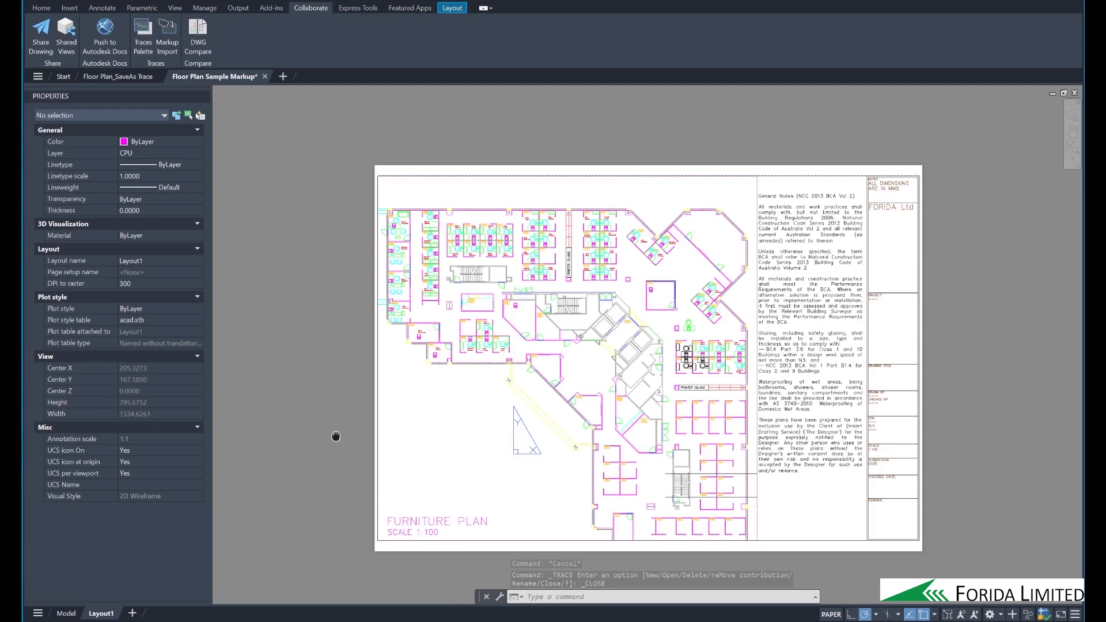
Import the Markup file onto Layout1 with its default placement and switch the trace to the back so the drawing is editable.
middle_drag(336, 437, 282, 406)
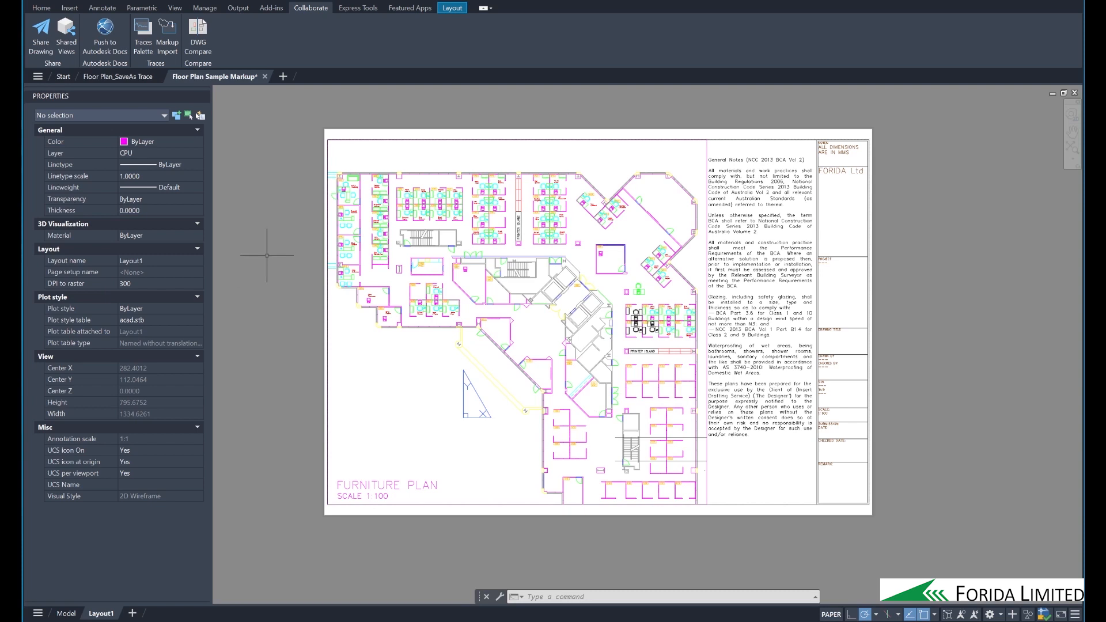
click(168, 46)
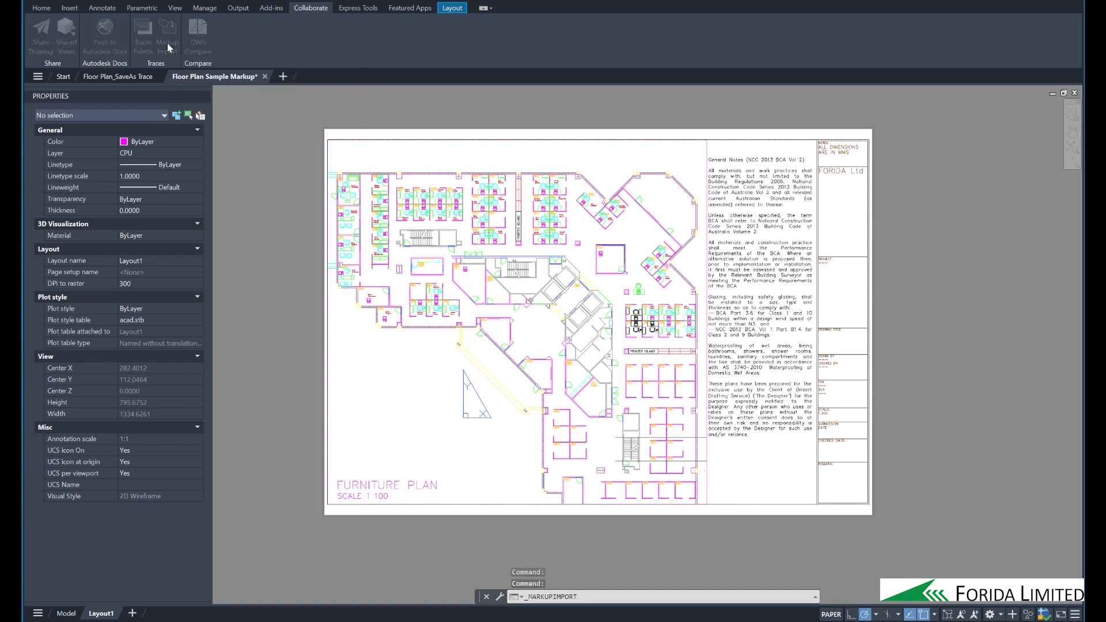
click(471, 213)
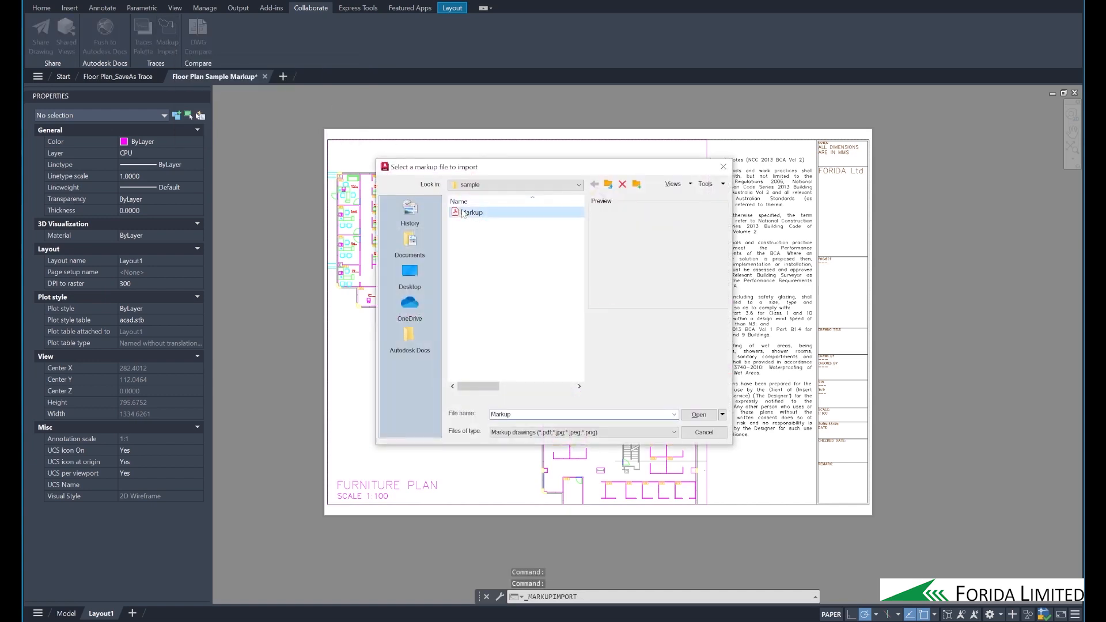
click(695, 417)
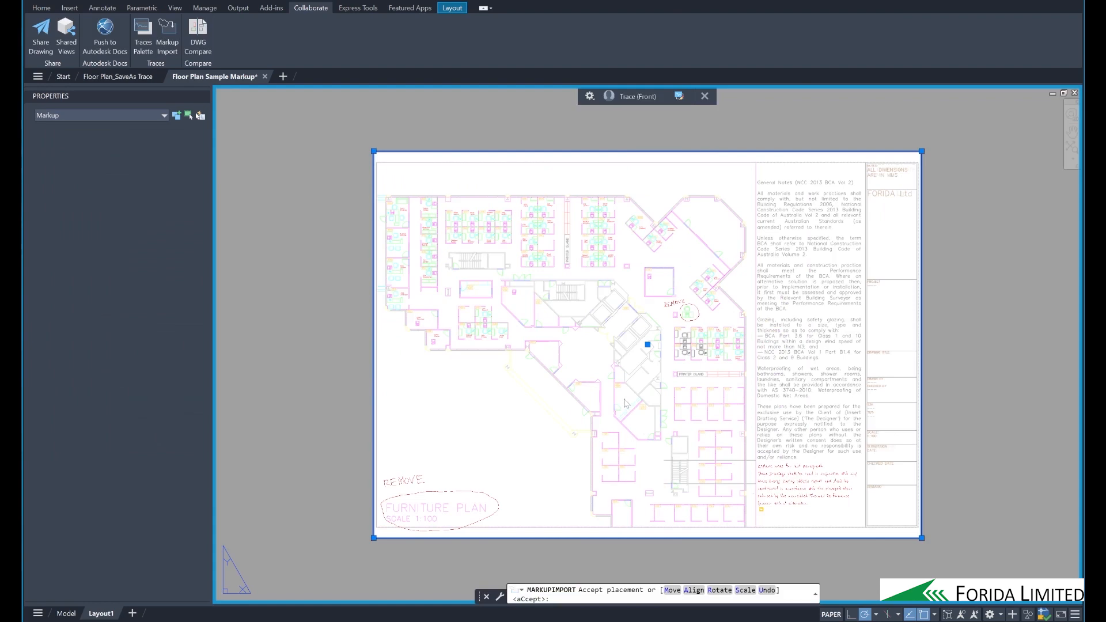
right_click(625, 403)
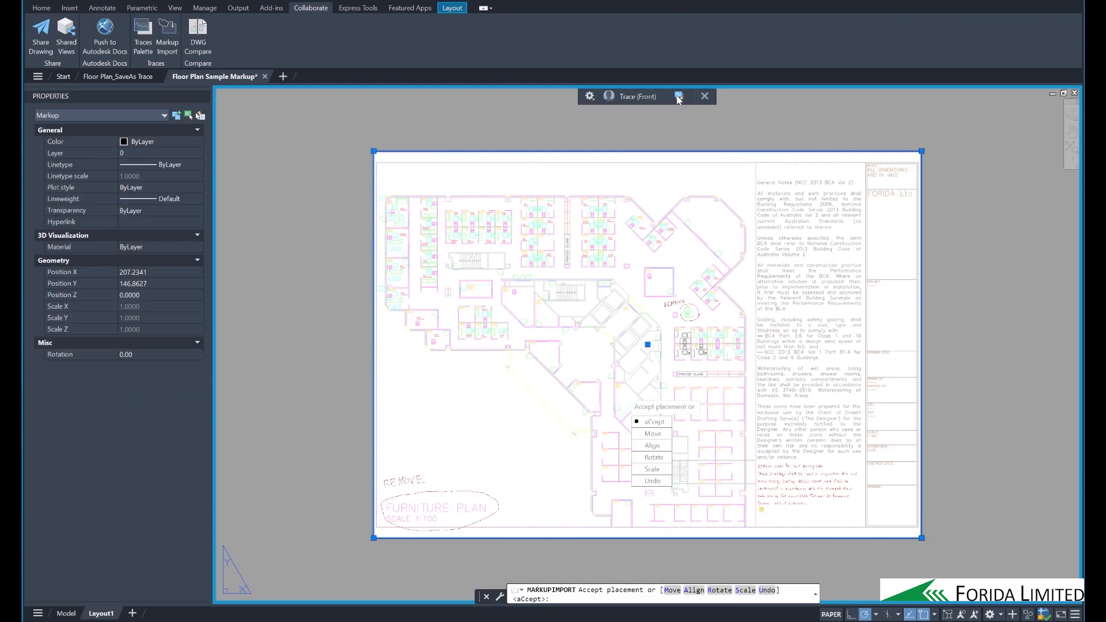
key(Return)
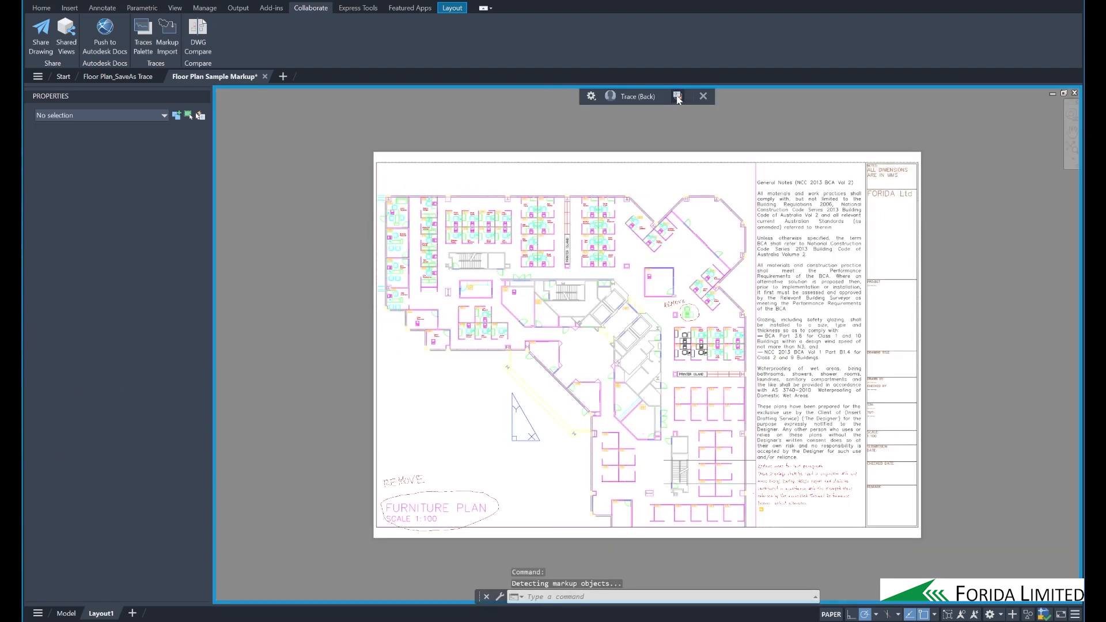
click(679, 97)
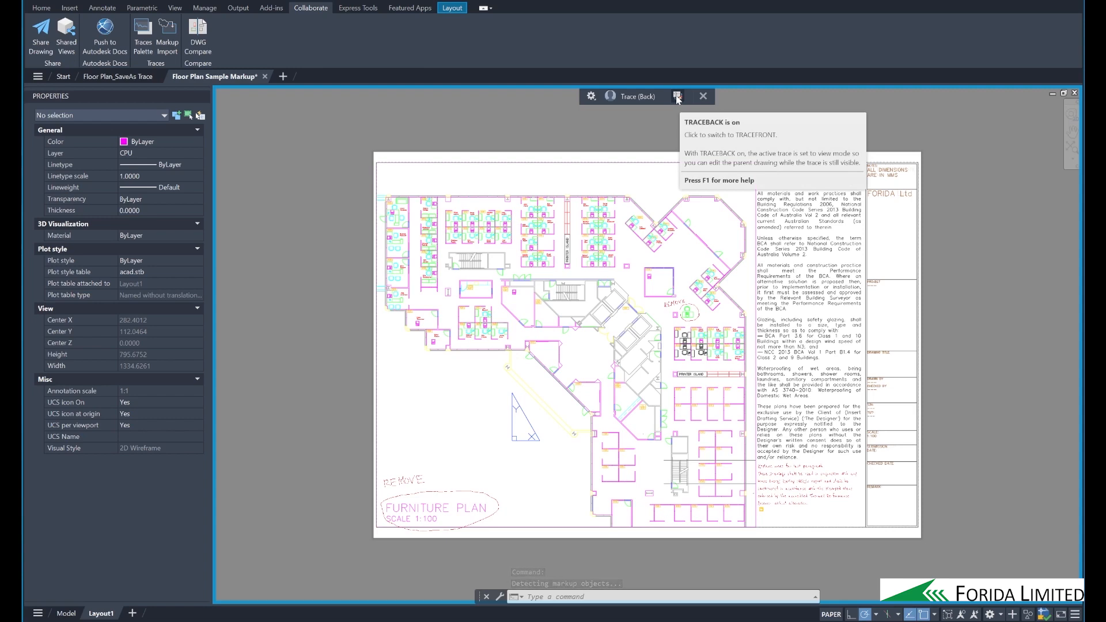
click(675, 98)
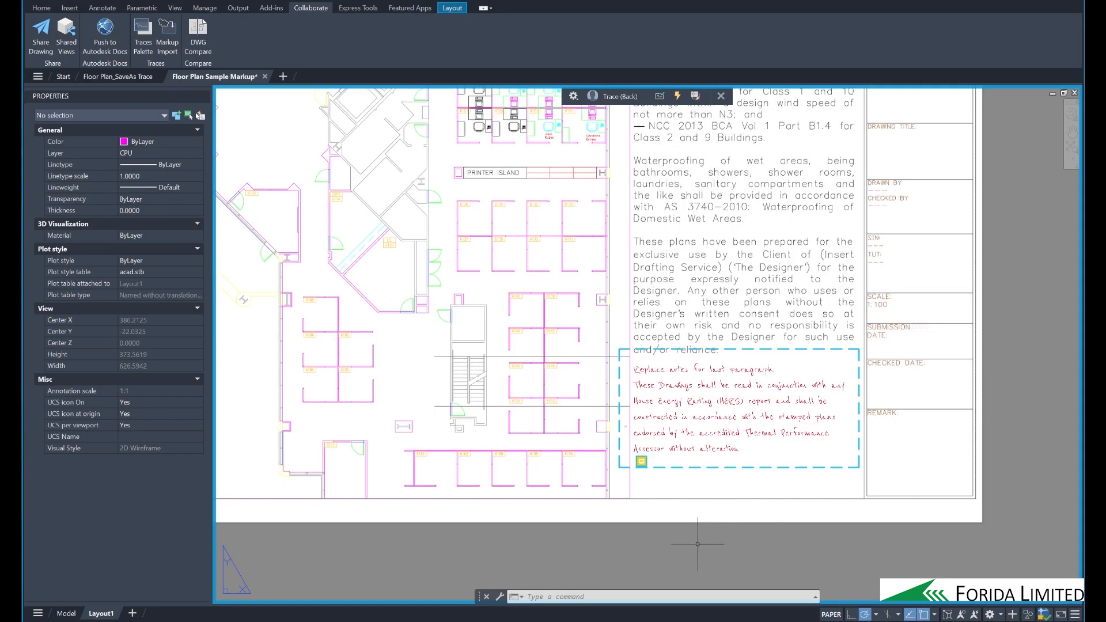
Use Markup Assist to update the existing general notes text by appending the handwritten "Replace notes for last paragraph" markup.
middle_drag(734, 512, 662, 511)
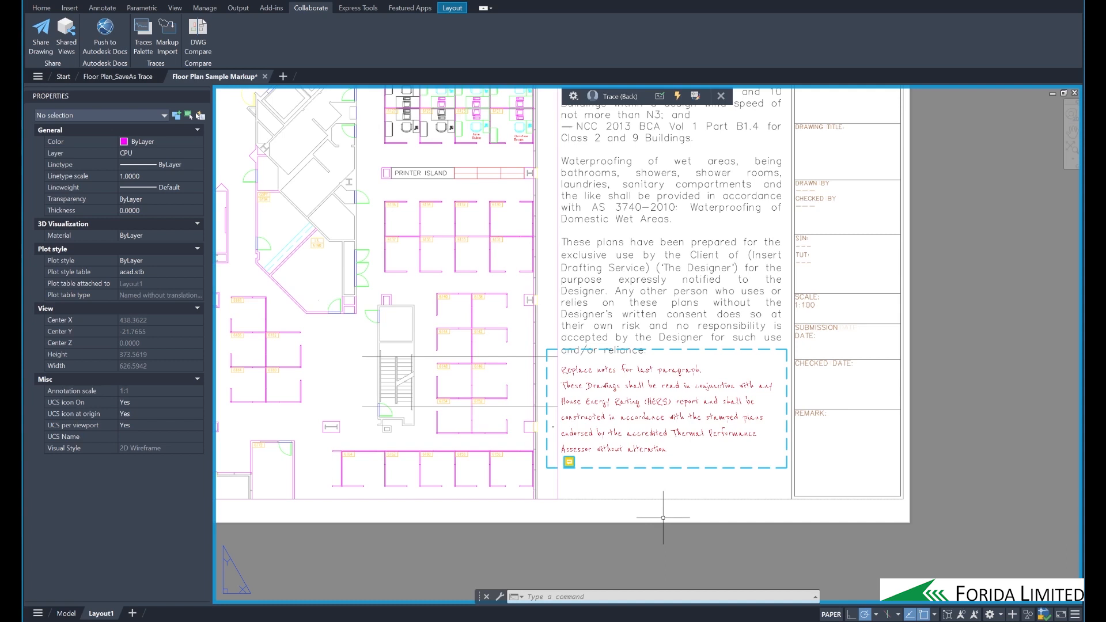
click(689, 468)
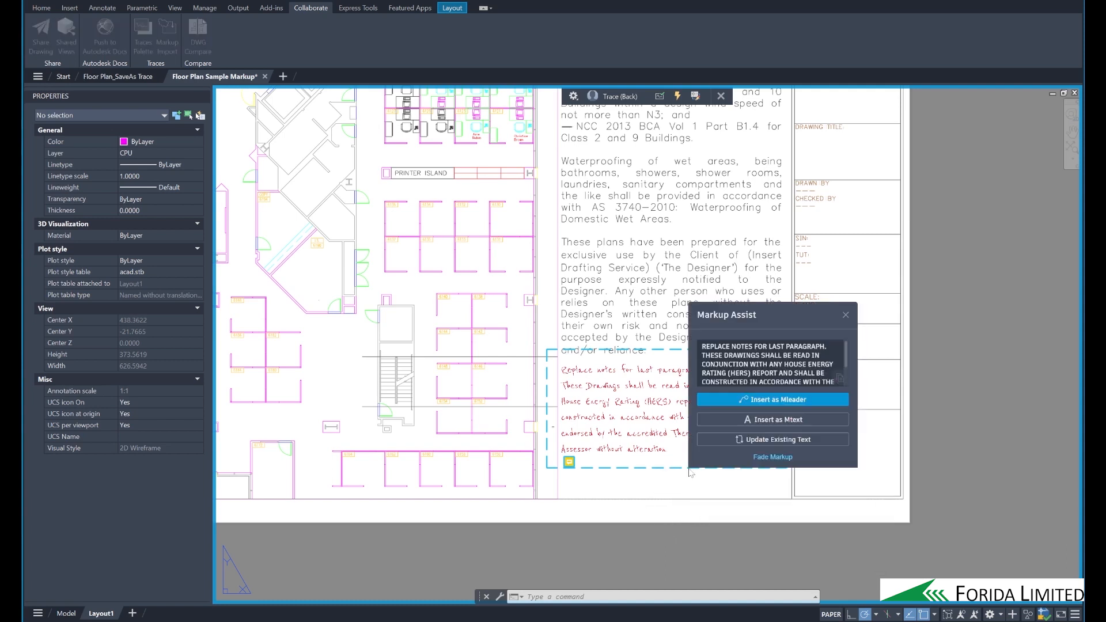
click(714, 443)
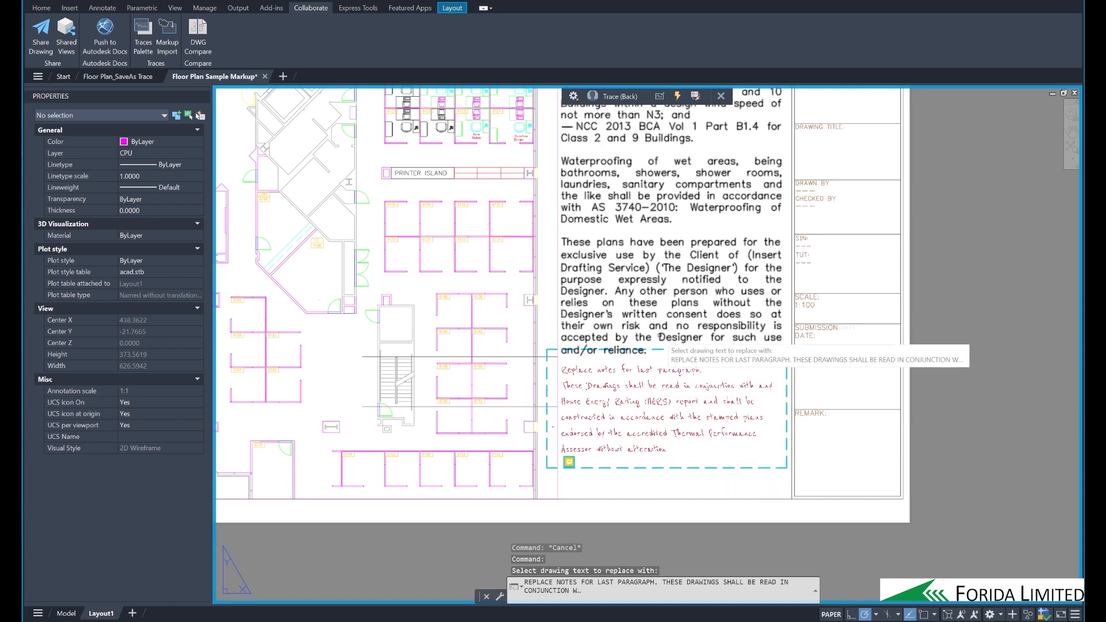
click(661, 338)
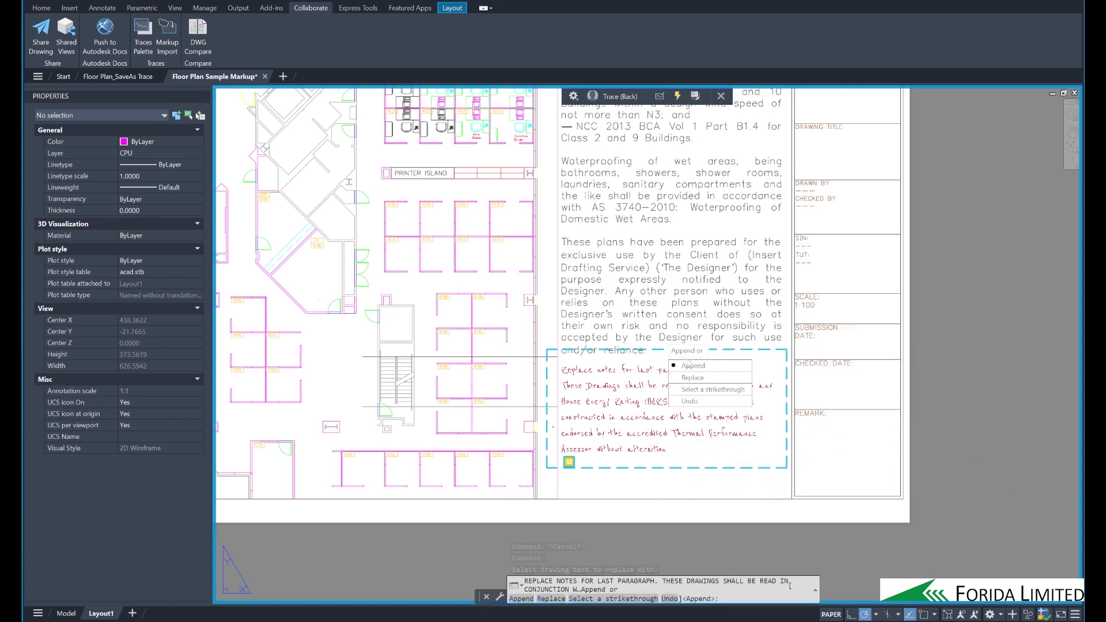
click(721, 367)
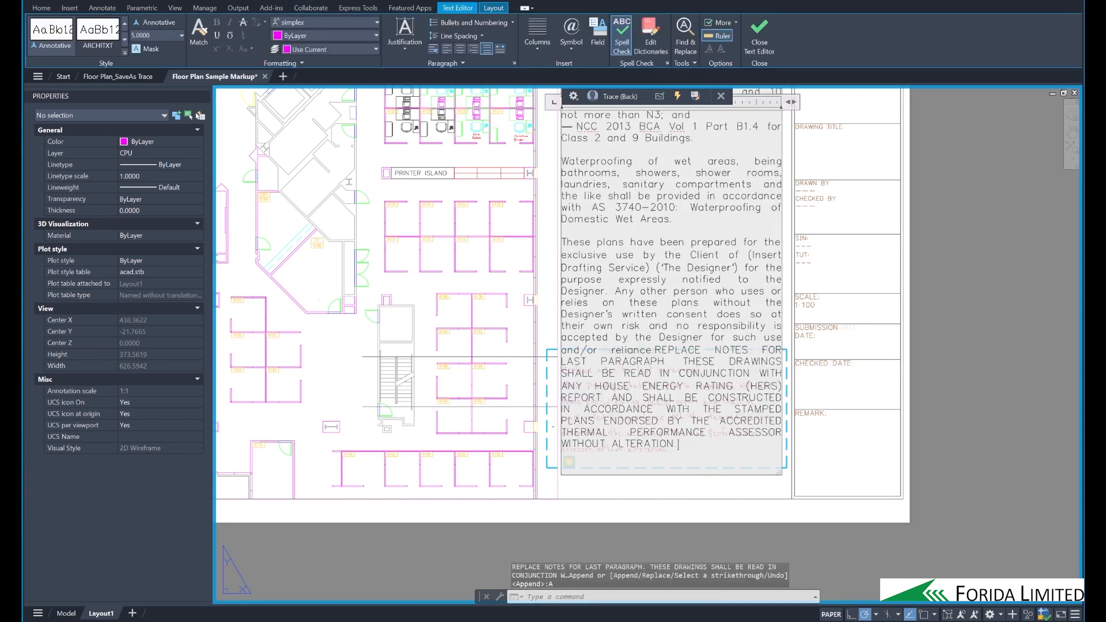
Delete the old last paragraph and the replacement instruction from the general notes, leaving the "THESE DRAWINGS SHALL BE READ..." text, and finish editing.
drag(682, 361, 562, 242)
key(Delete)
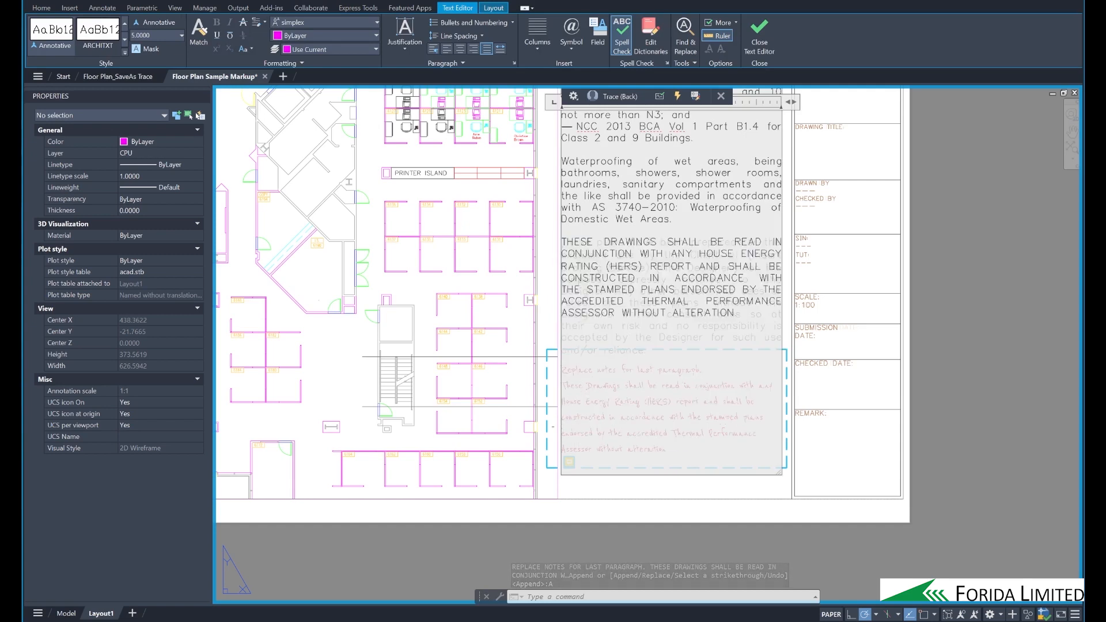
click(950, 363)
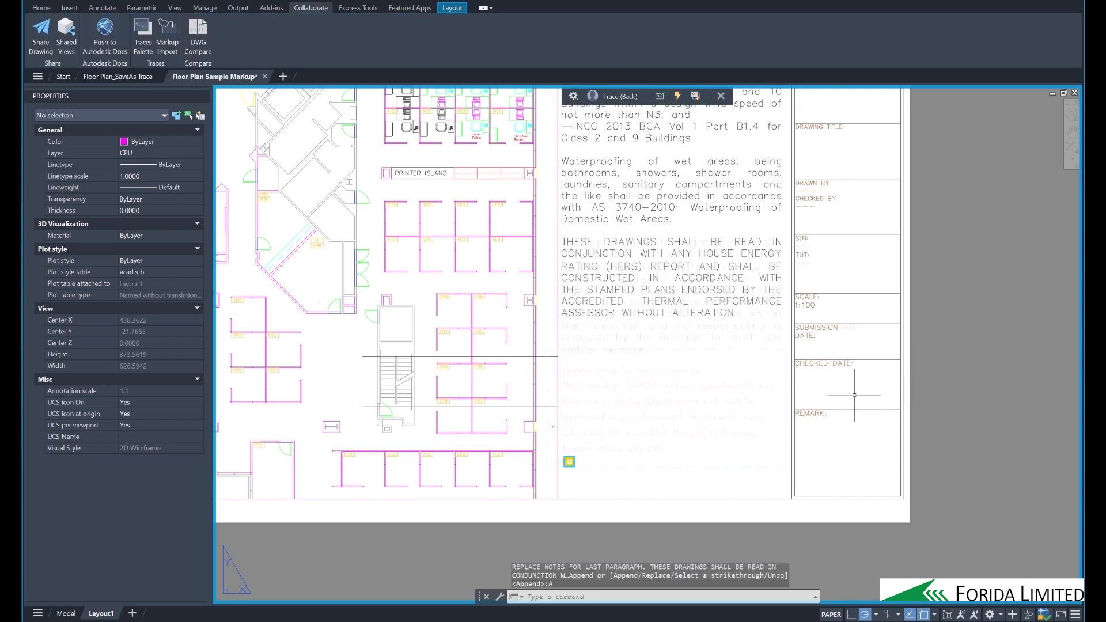
Append the stormwater note from the yellow comment markup to the general notes and separate its STORMWATER paragraph with a blank line.
click(570, 461)
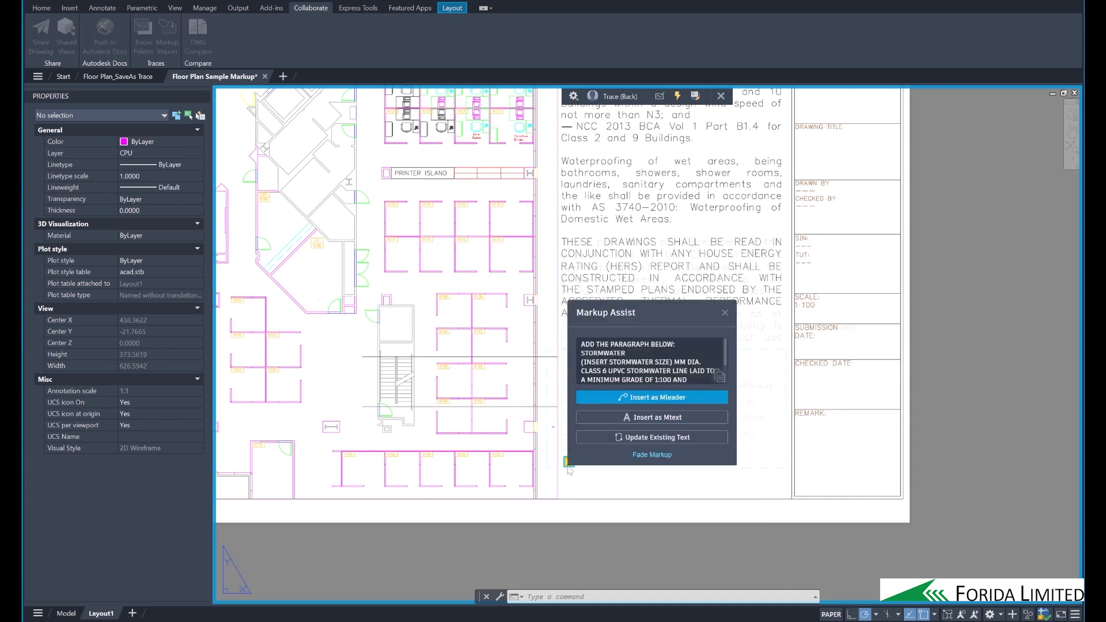
click(594, 438)
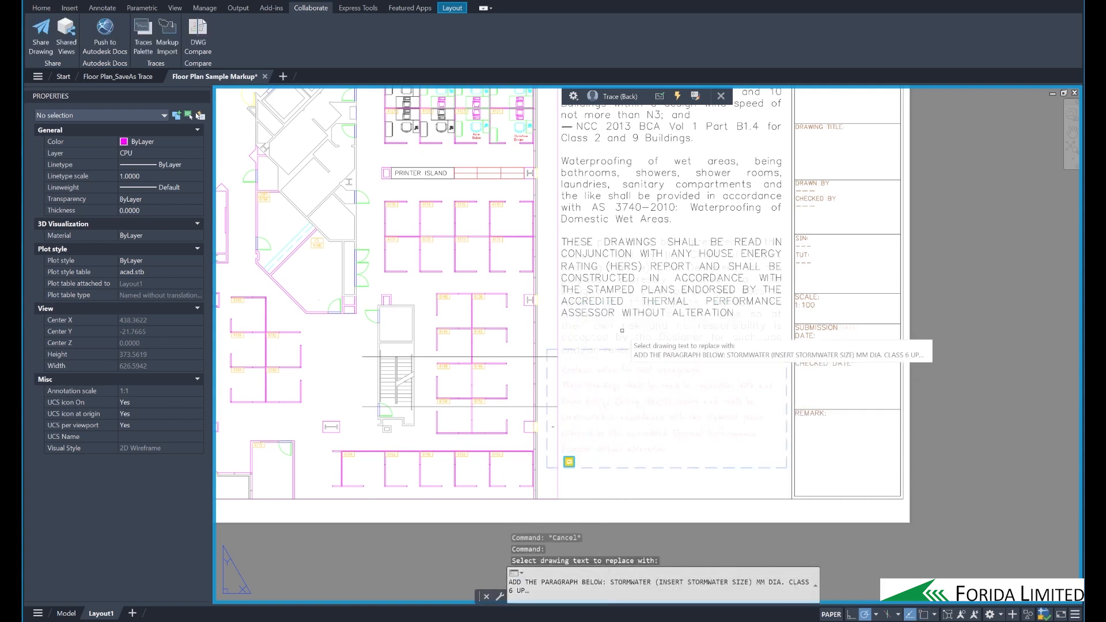
click(626, 301)
click(650, 317)
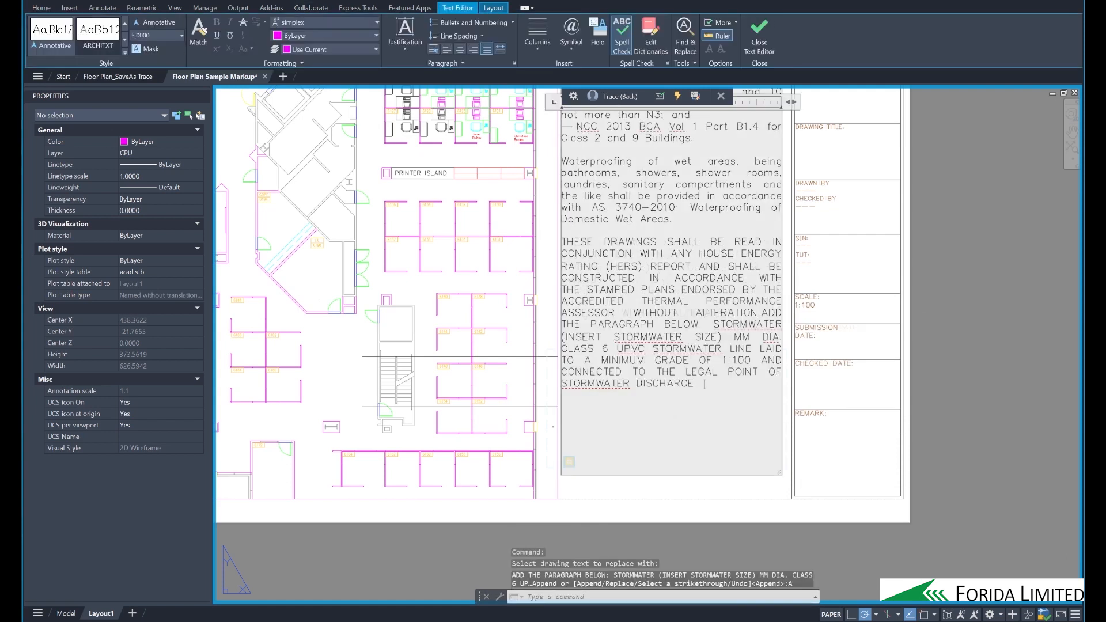
key(Return)
key(Return)
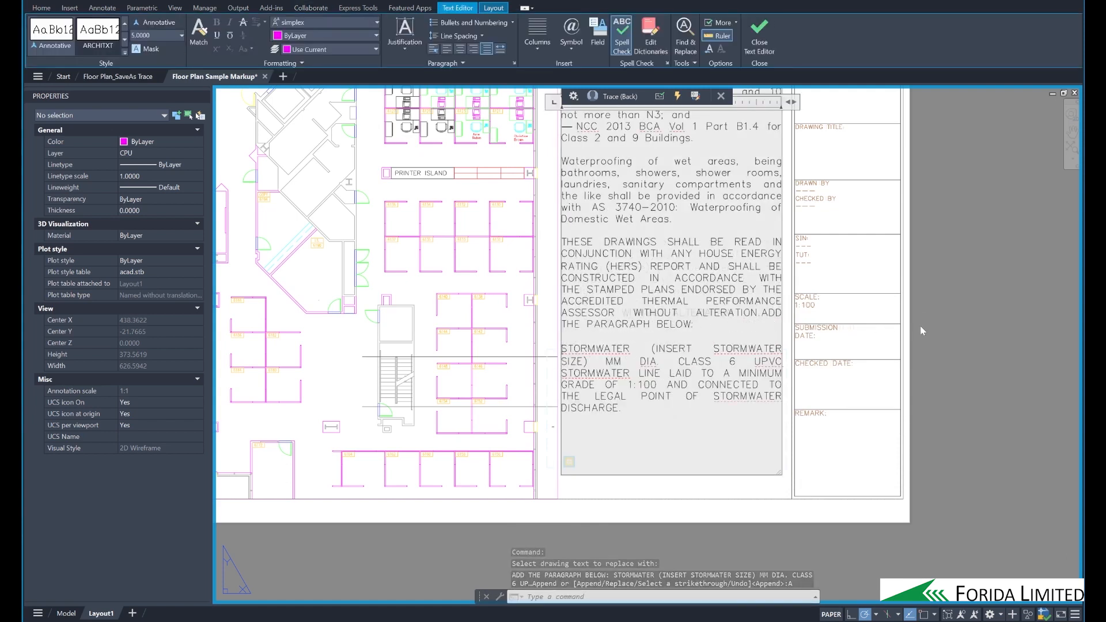
click(932, 328)
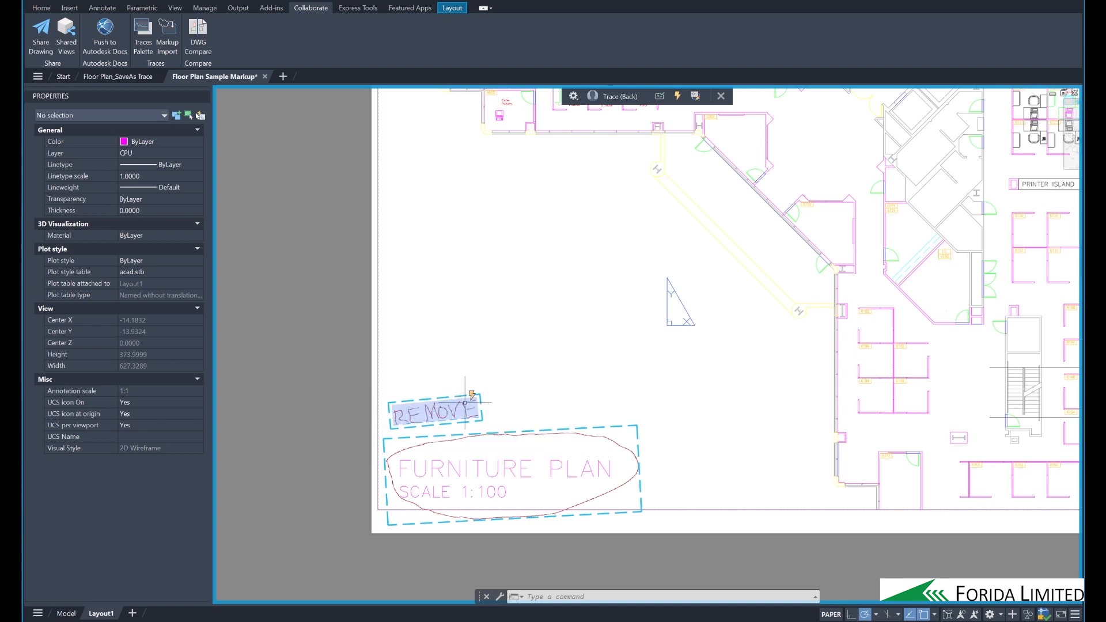
Carry out the REMOVE markup instruction by erasing the circled FURNITURE PLAN title and scale text.
mouse_move(466, 403)
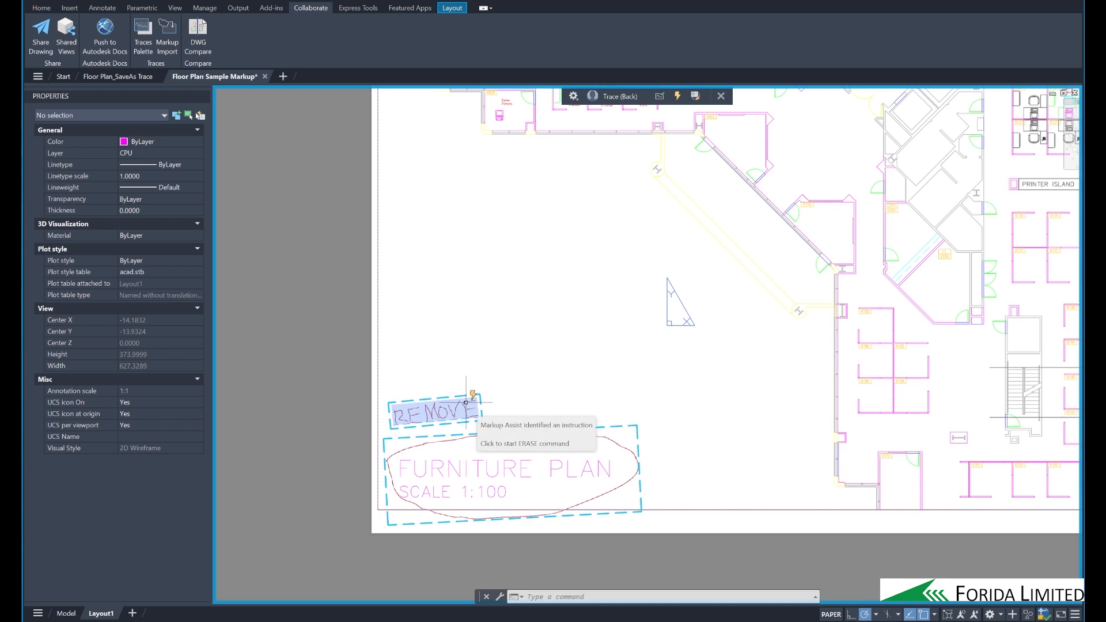
click(465, 403)
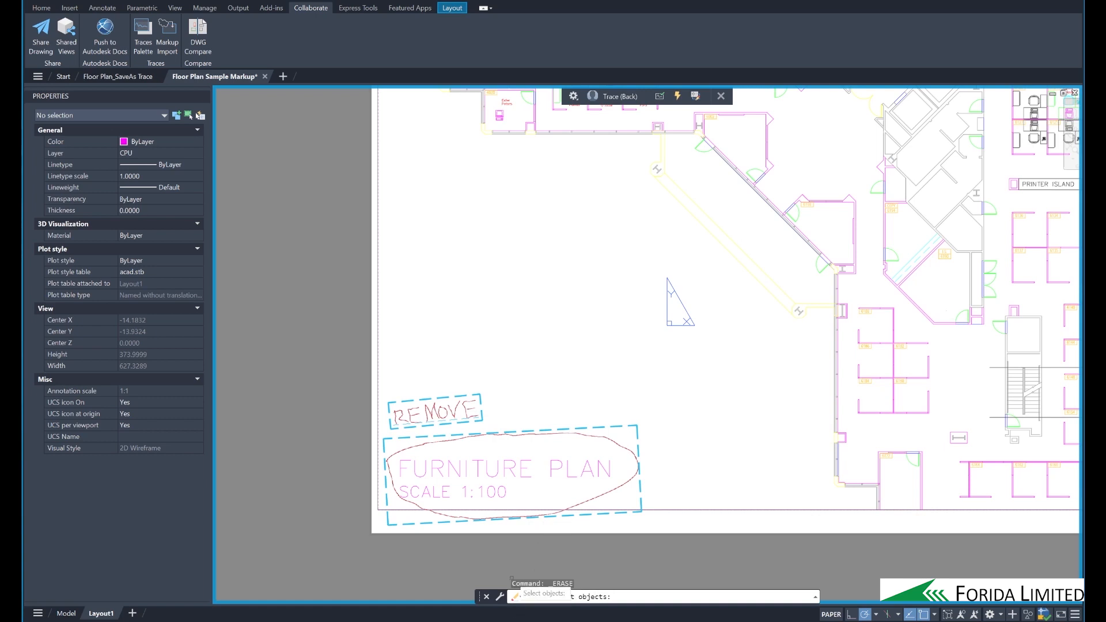
click(555, 468)
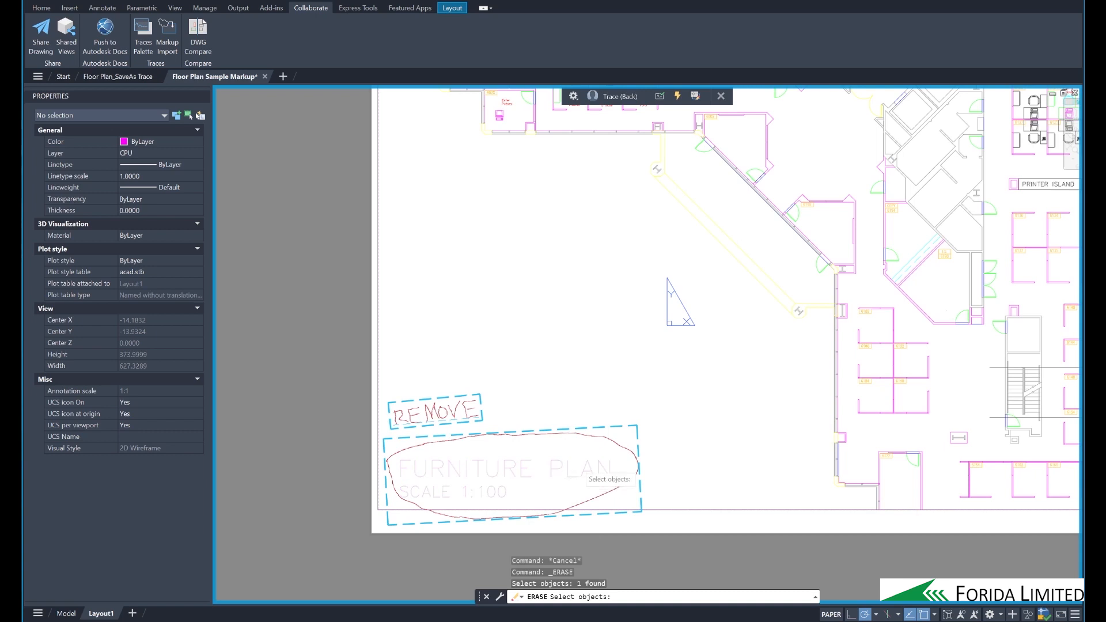
key(Return)
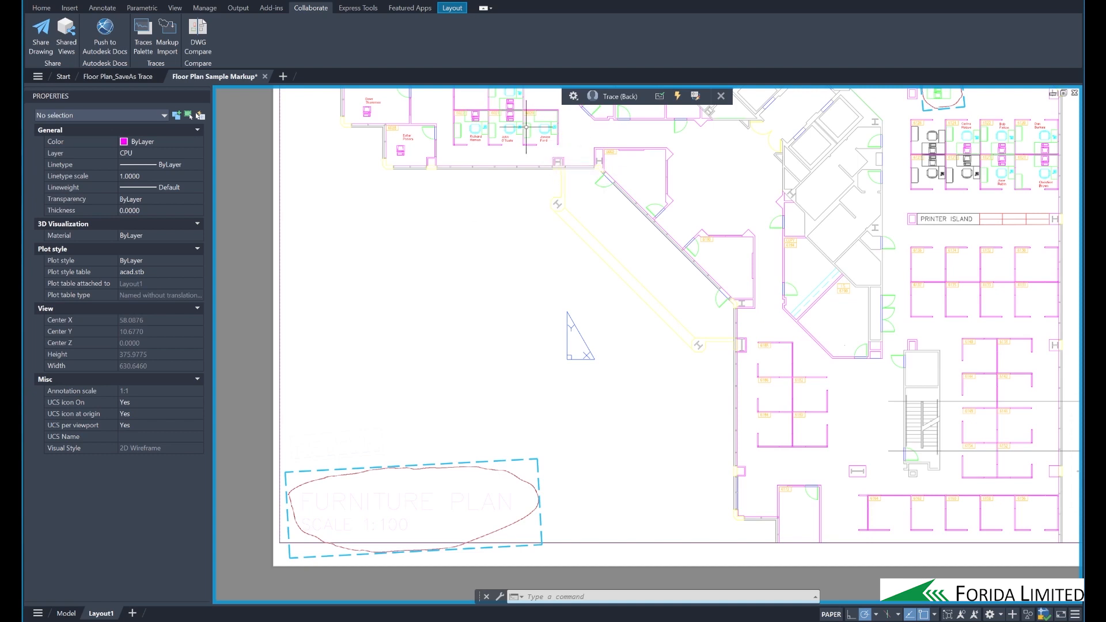
Set the Faded Markup transparency to its maximum and fade the oval markup around the erased FURNITURE PLAN title.
click(573, 97)
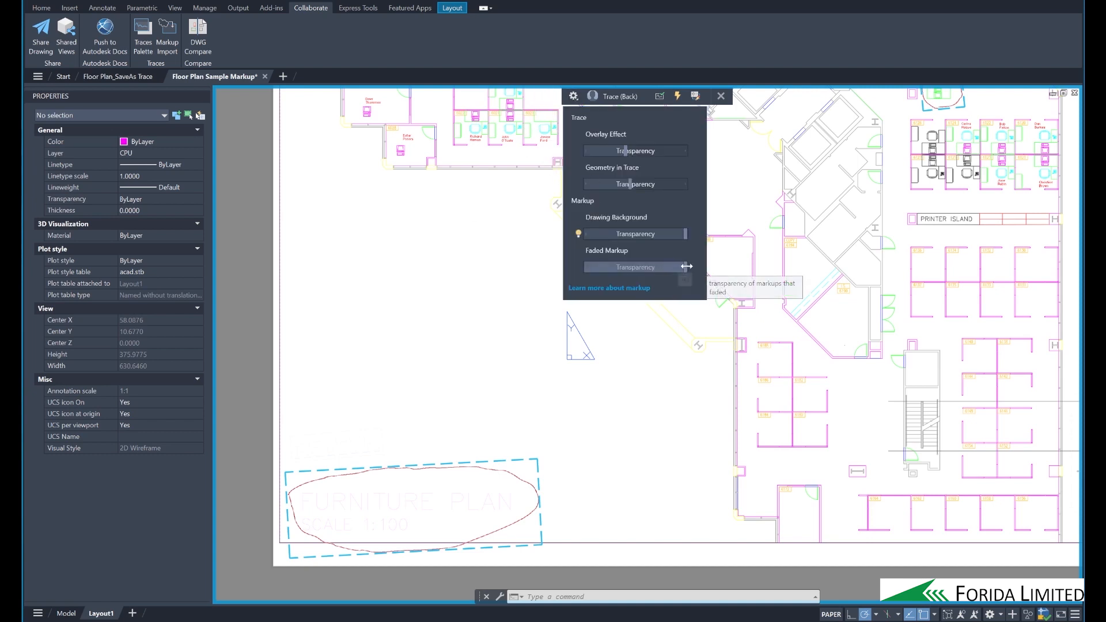
mouse_move(687, 266)
mouse_down()
mouse_move(583, 268)
mouse_move(687, 270)
mouse_up()
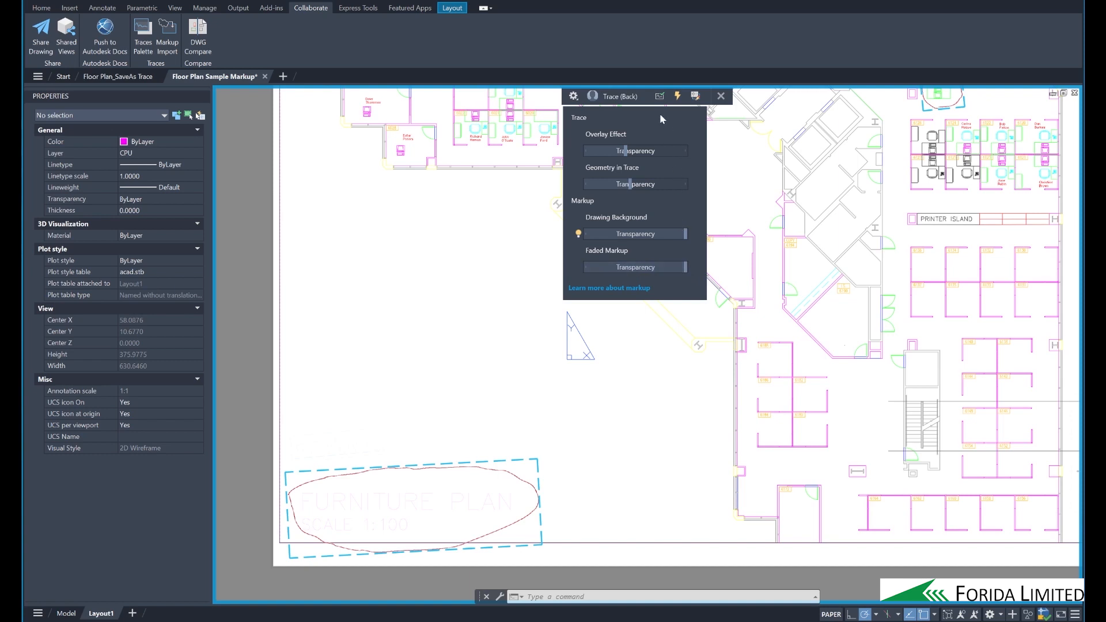
click(661, 97)
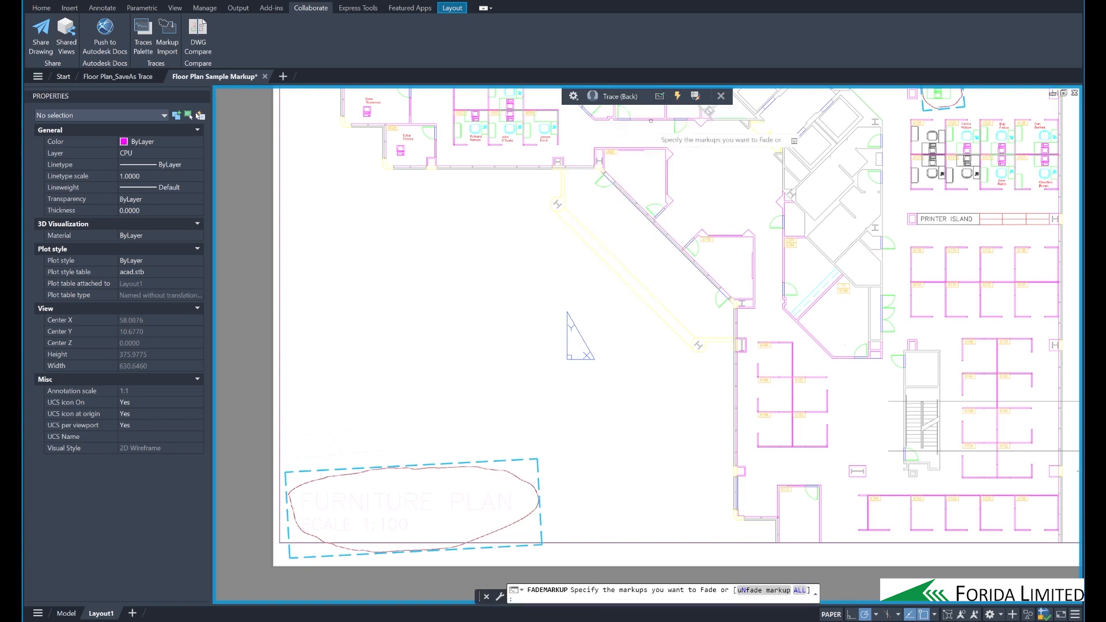
click(536, 463)
click(537, 462)
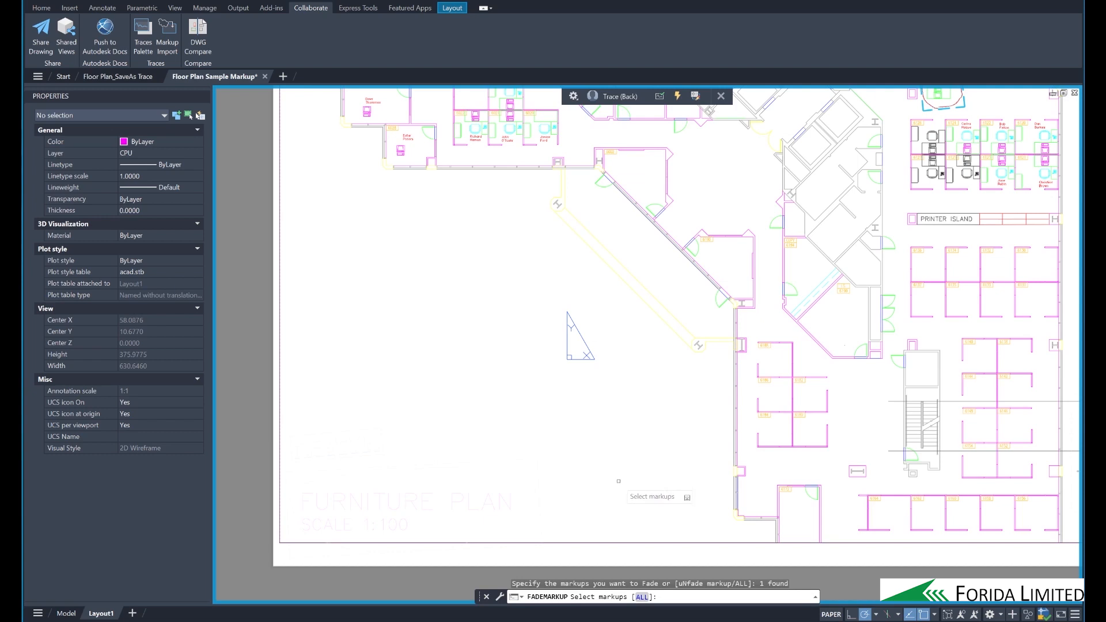
key(Return)
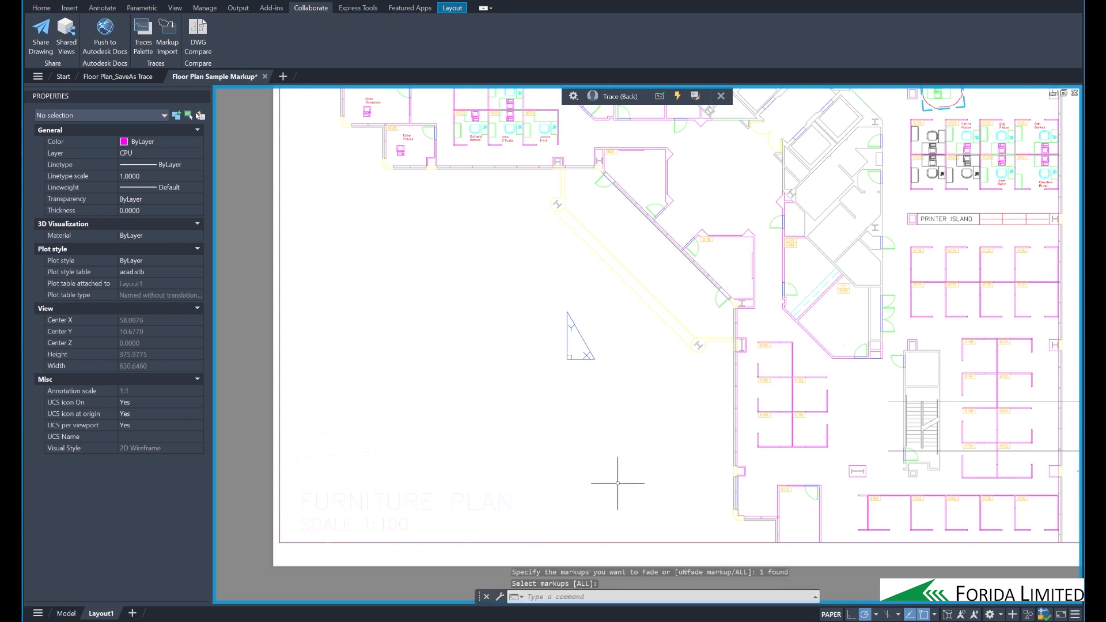
Unfade the oval markup around the erased FURNITURE PLAN title and fade it again.
click(659, 96)
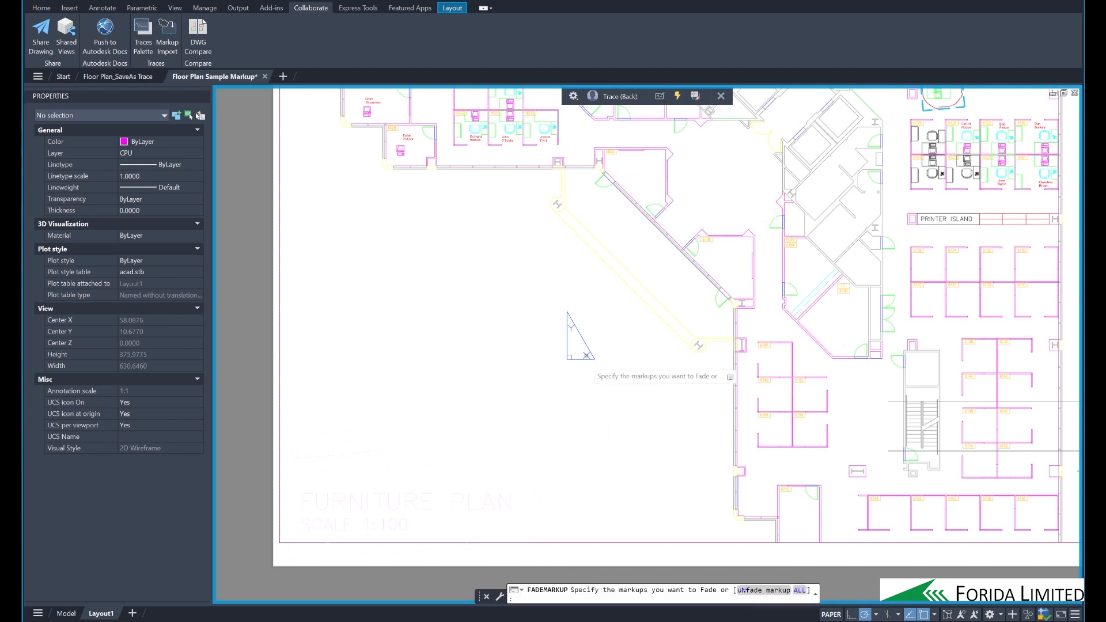
text(n)
key(Return)
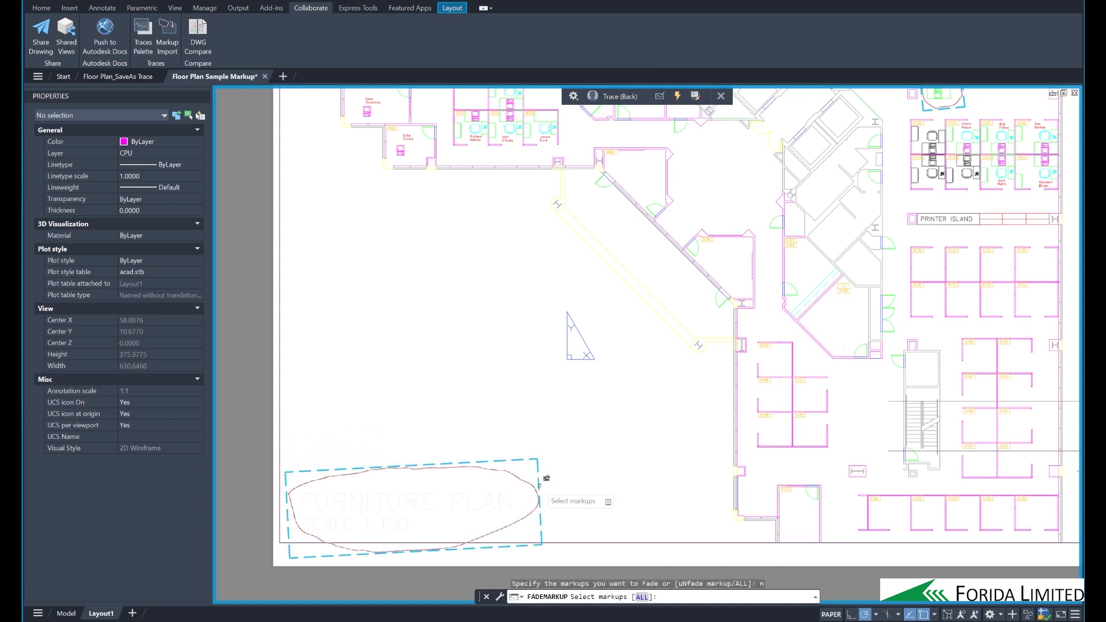
click(540, 486)
key(Return)
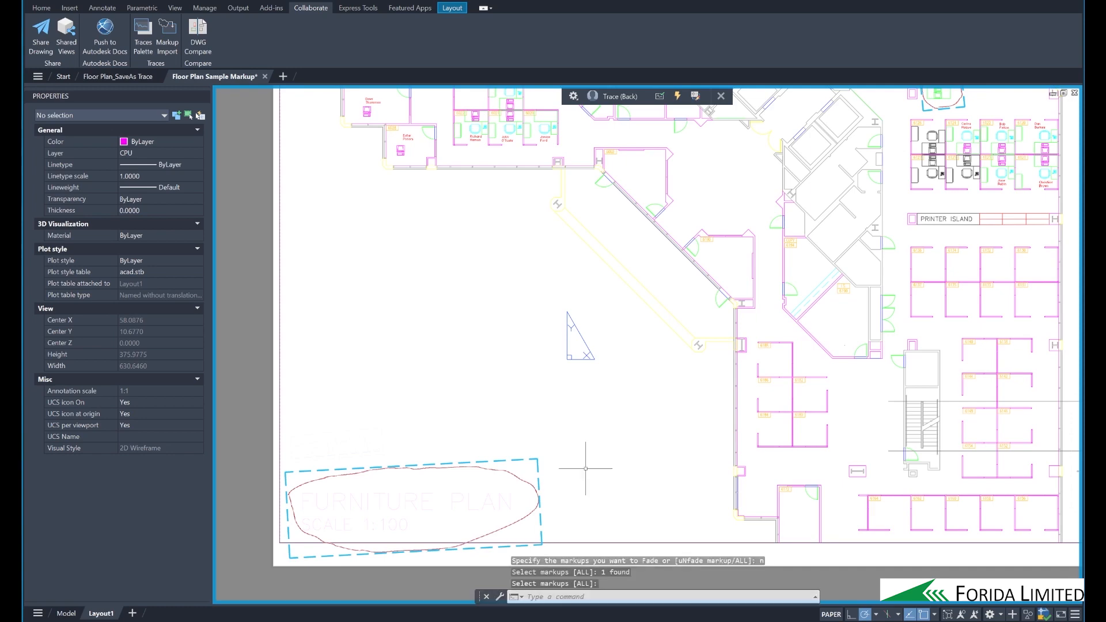
click(660, 98)
click(533, 460)
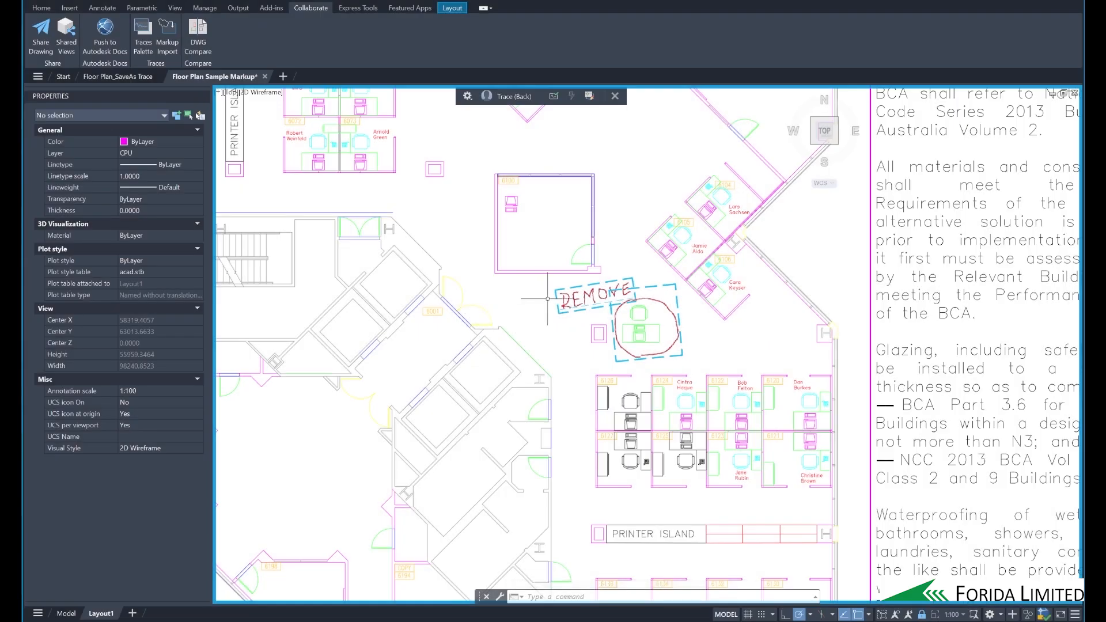
Carry out the REMOVE instruction above the desk cluster by erasing the circled green desk and chair.
click(568, 298)
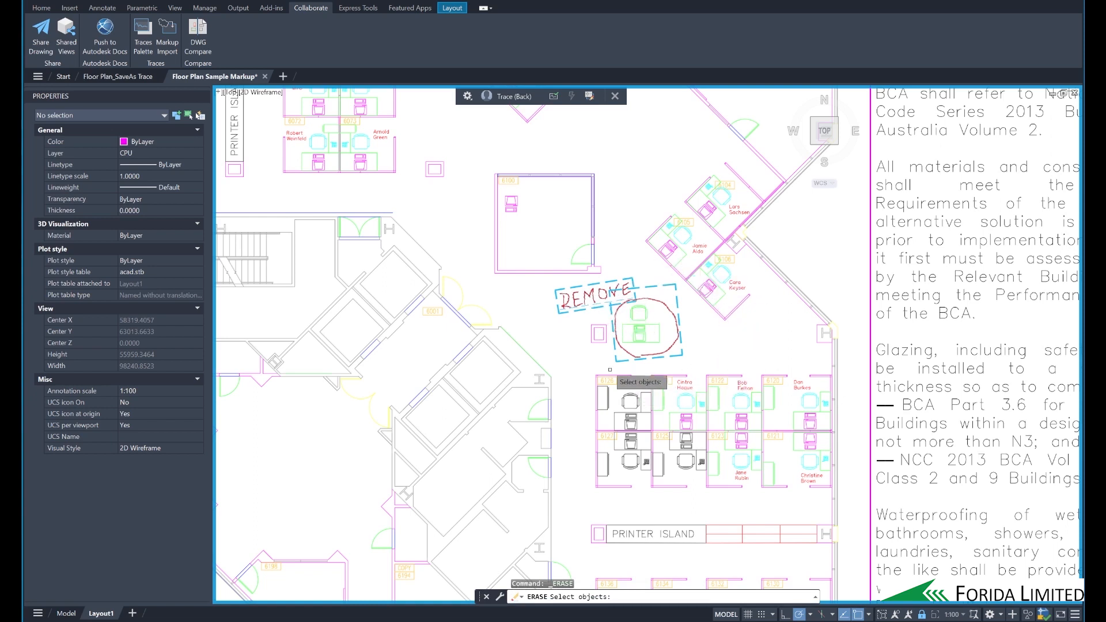
click(678, 301)
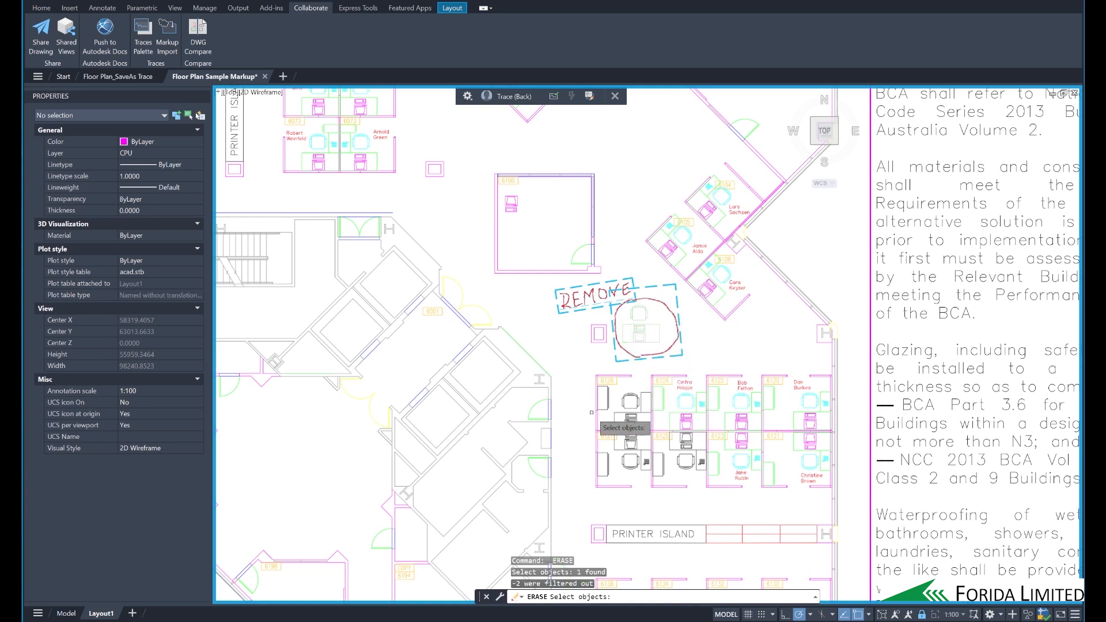
key(Return)
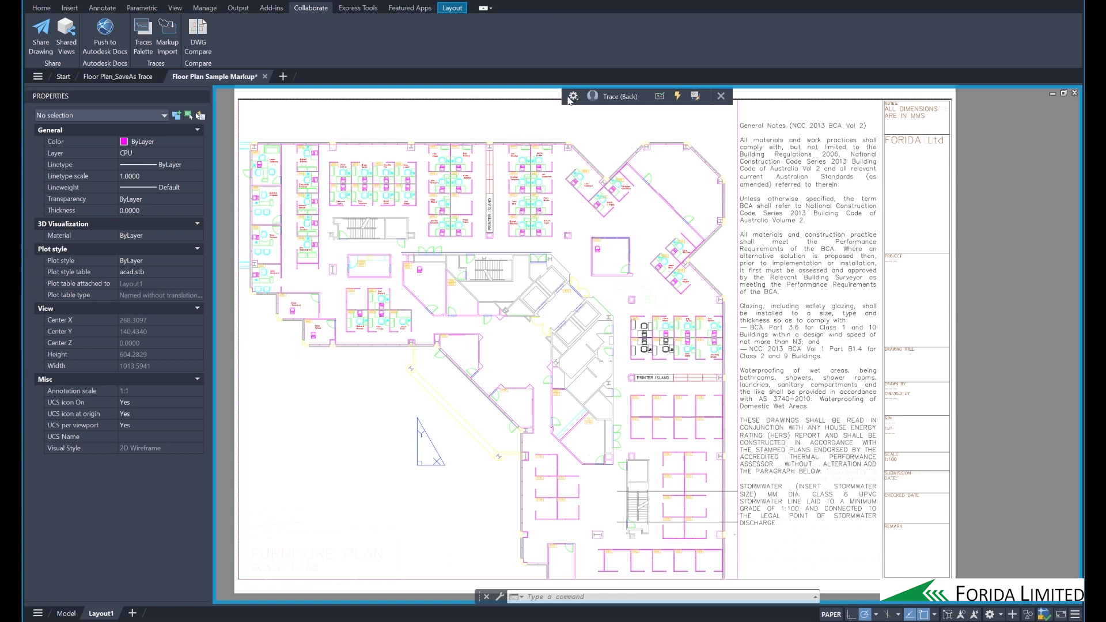
Review the trace transparency settings and compare the trace's front and back views, ending on the back view.
click(572, 97)
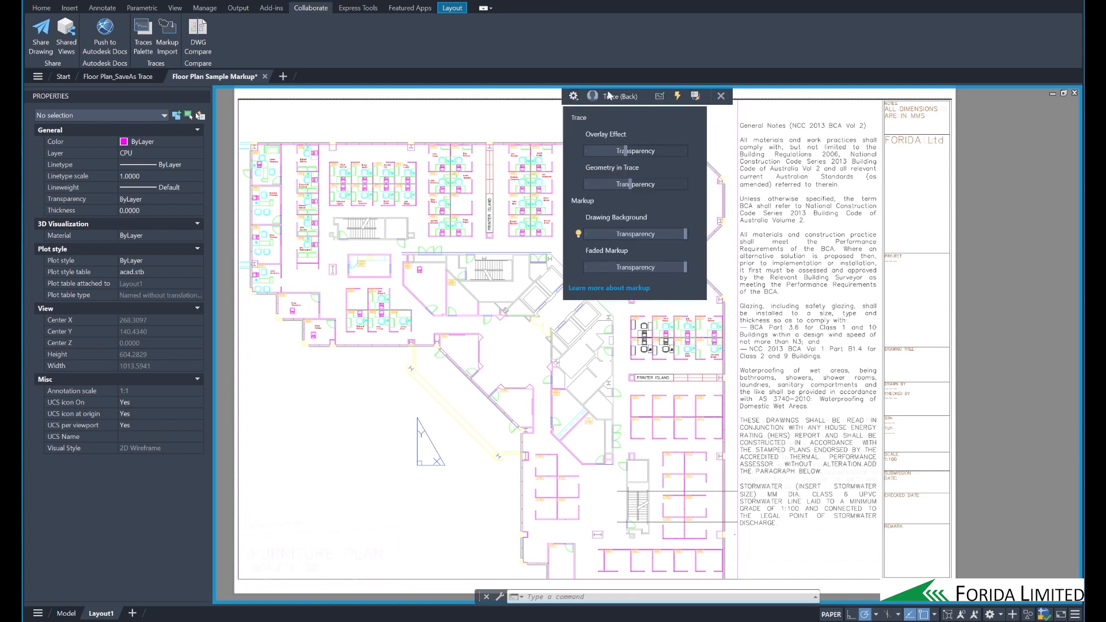
click(659, 98)
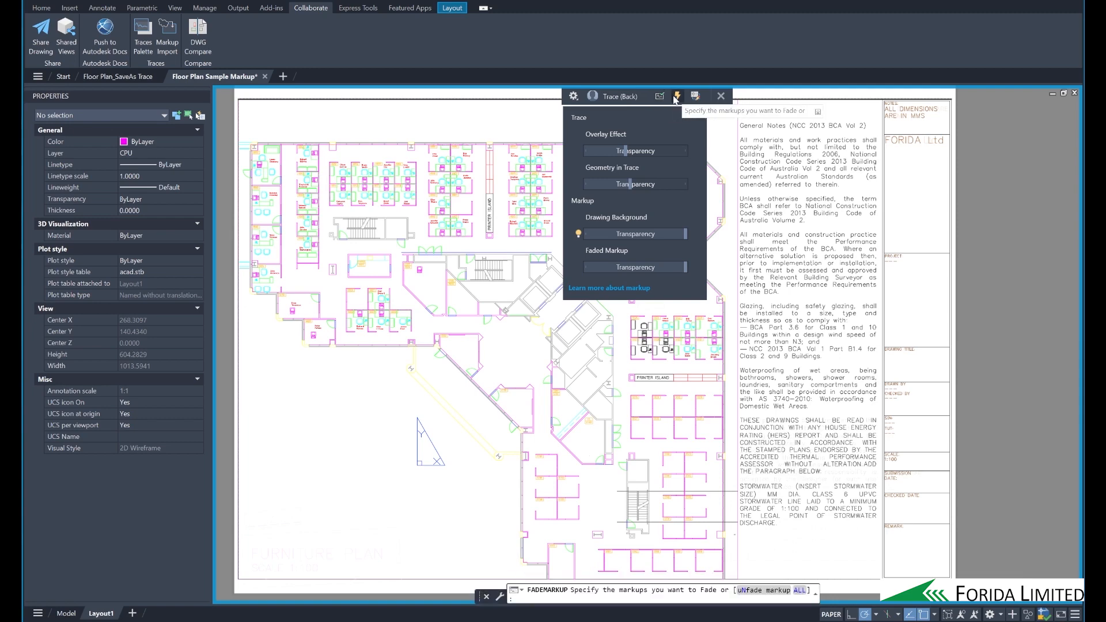
click(695, 96)
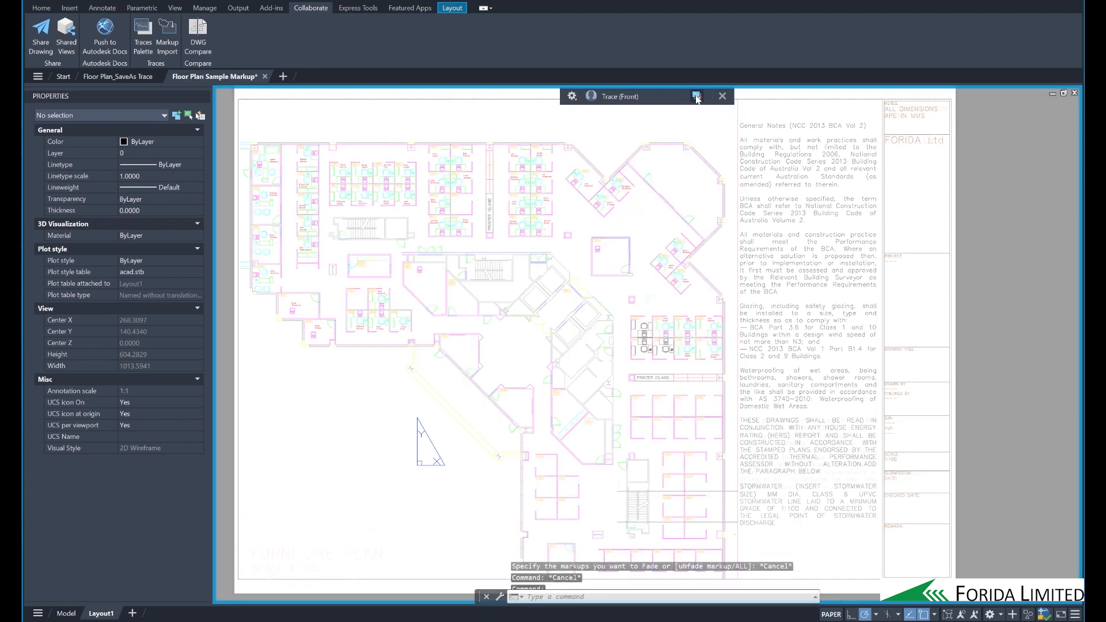
click(697, 97)
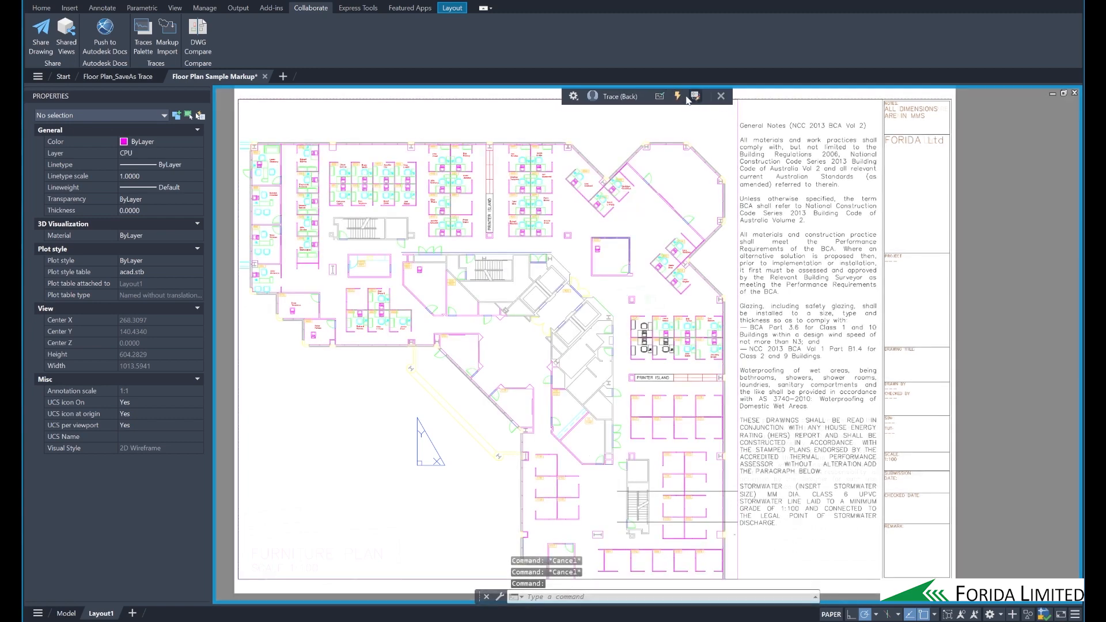